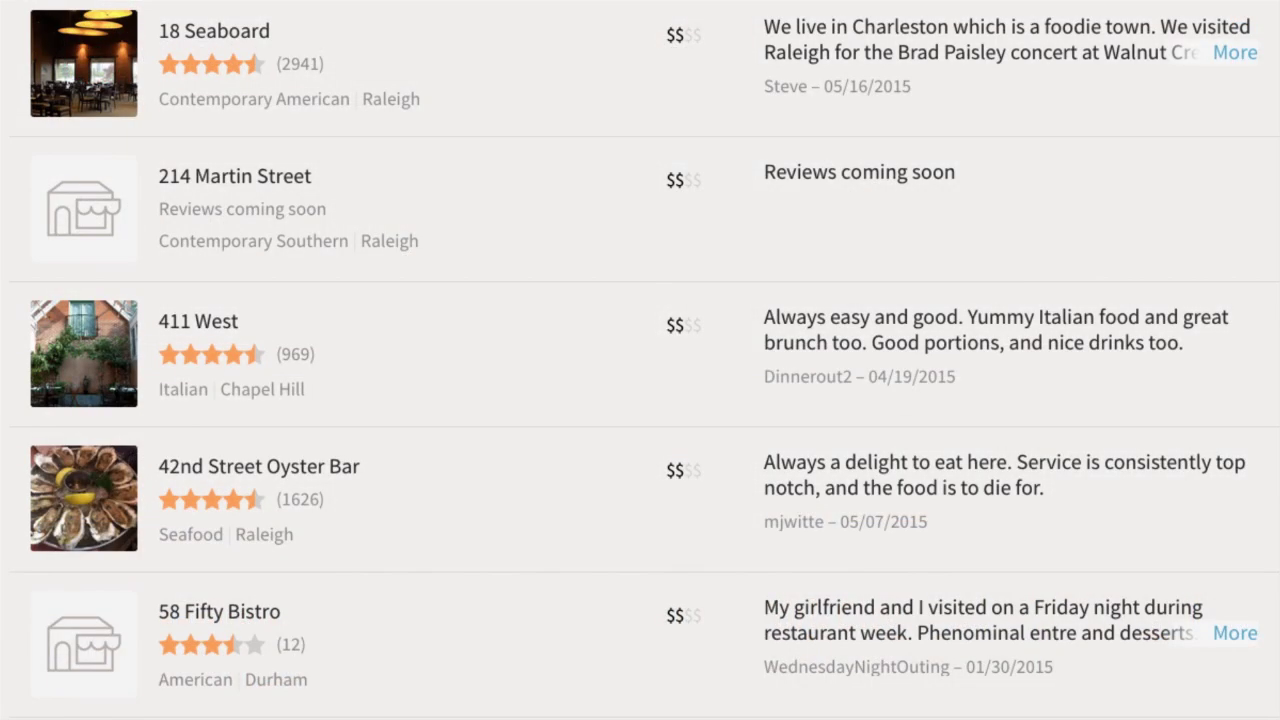
Set the party size to 4 and show the full Fairview Dining Room review text.
scroll(640, 360, "down", 4)
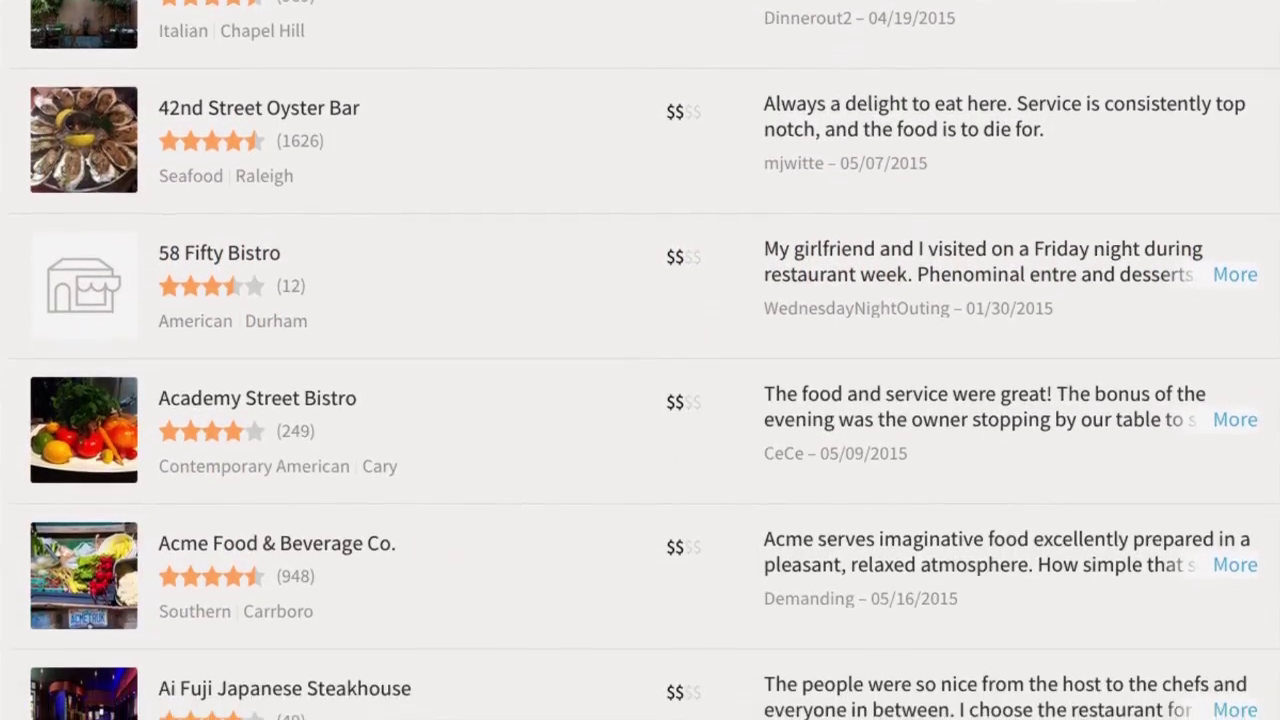
scroll(640, 360, "down", 5)
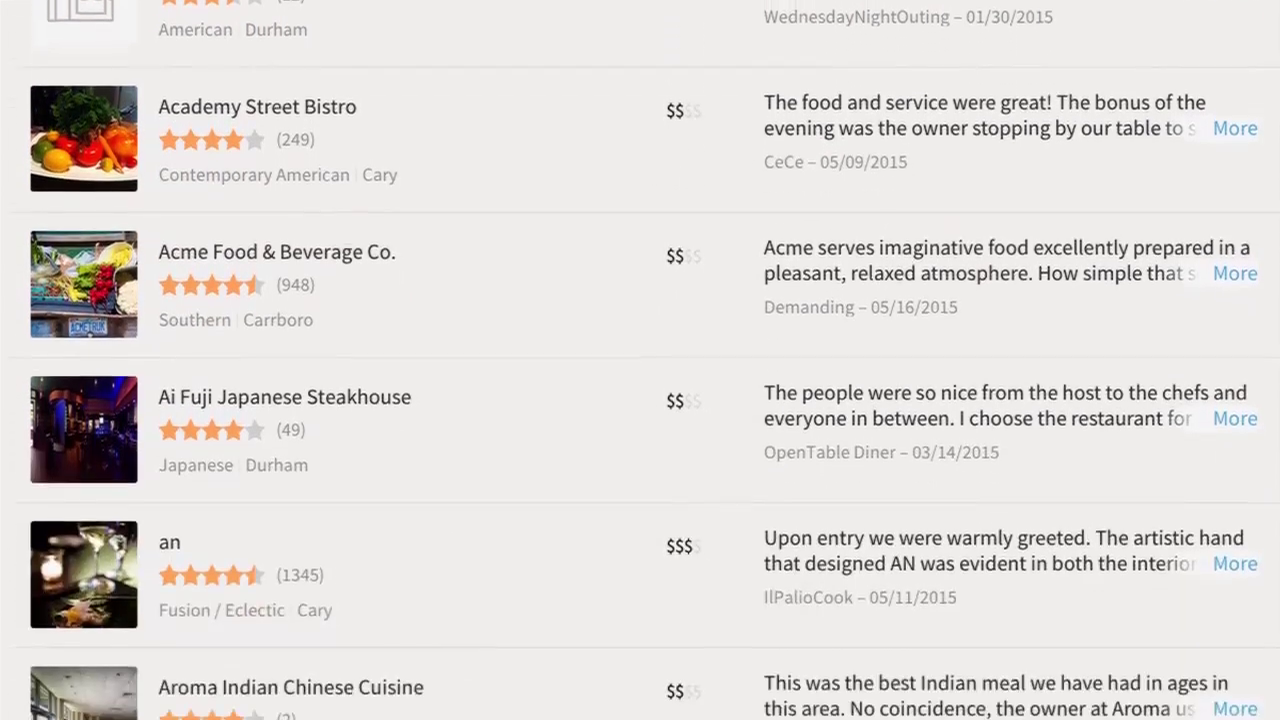
scroll(640, 360, "down", 4)
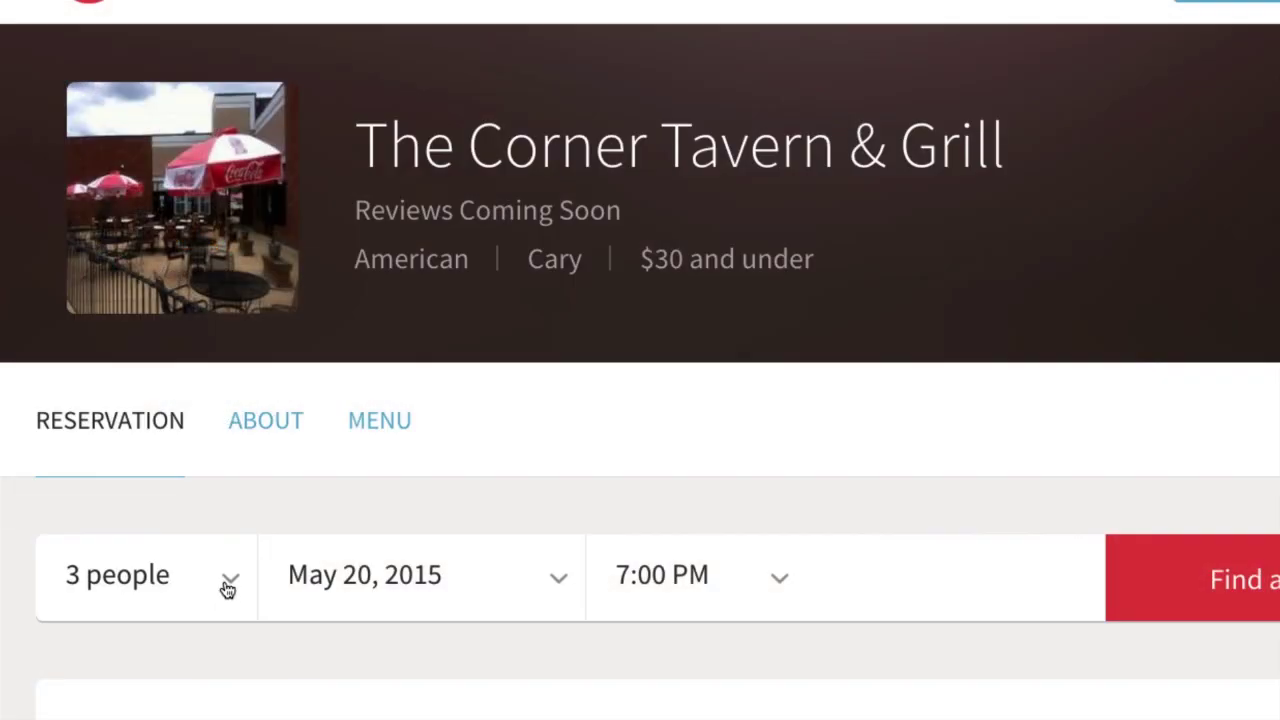
left_click(228, 590)
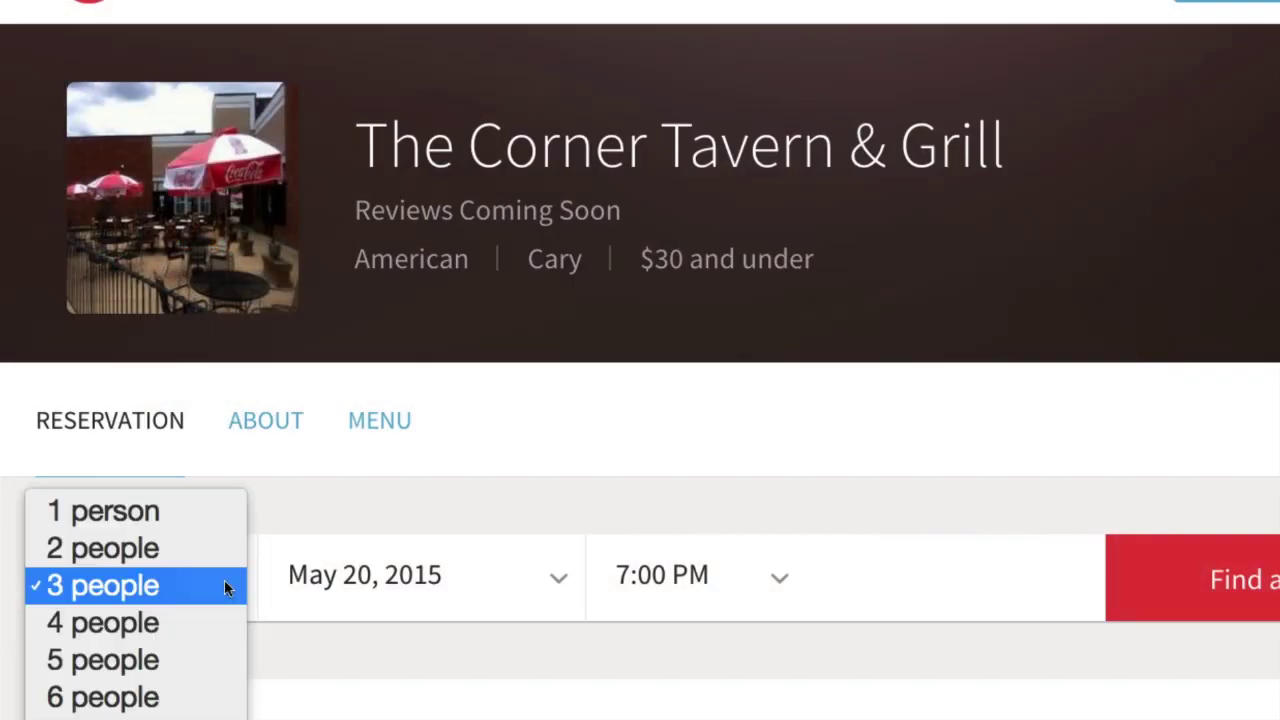
left_click(223, 626)
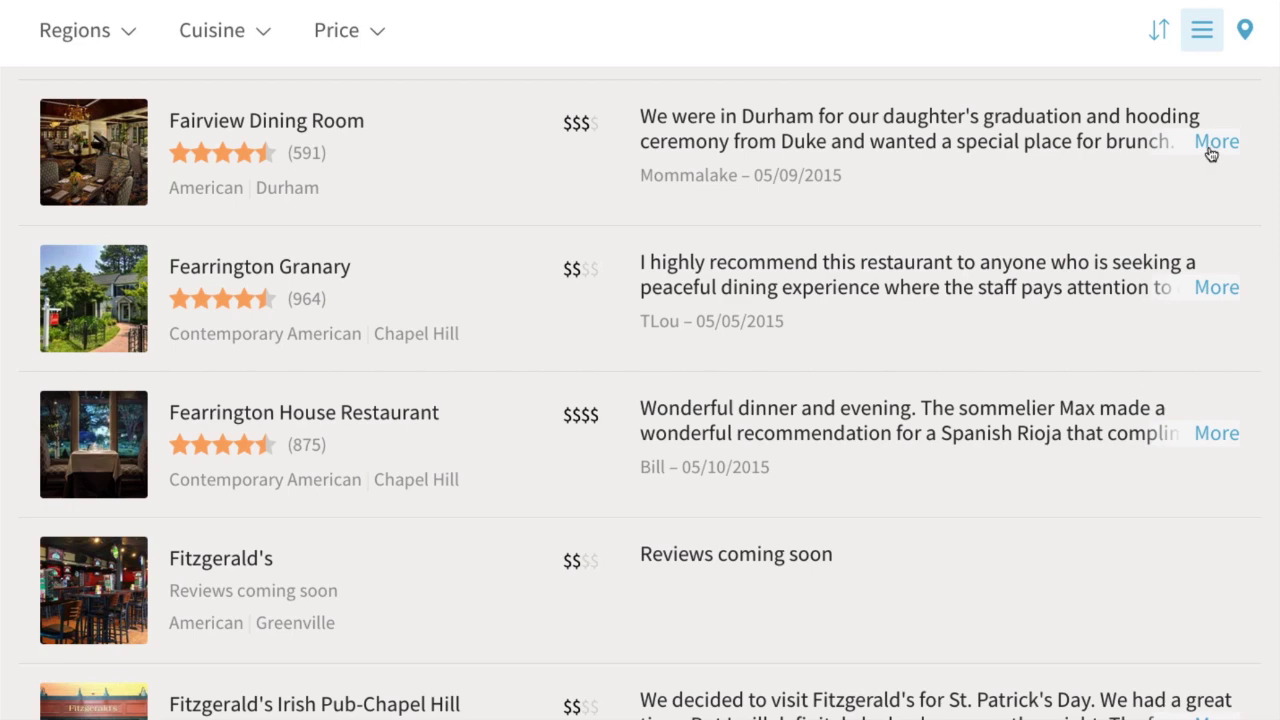
left_click(1214, 142)
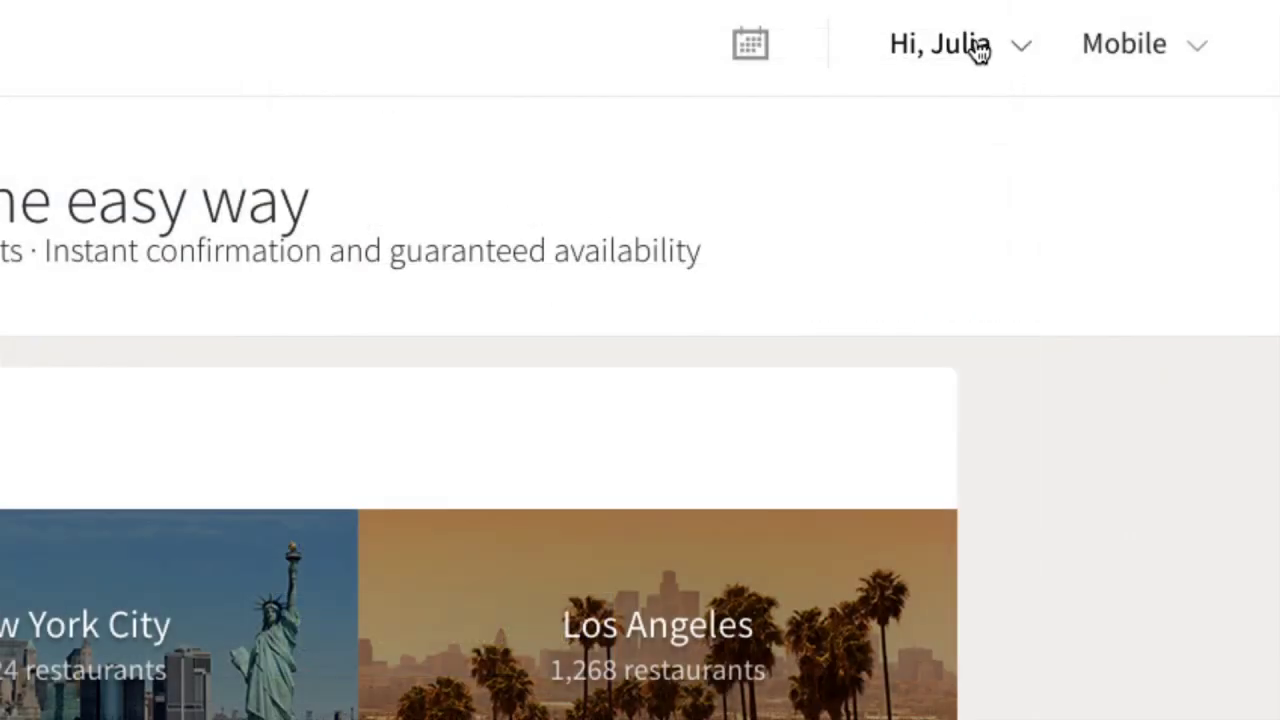
Sign up with a name, email, password and Raleigh as dining city to create the account.
left_click(976, 46)
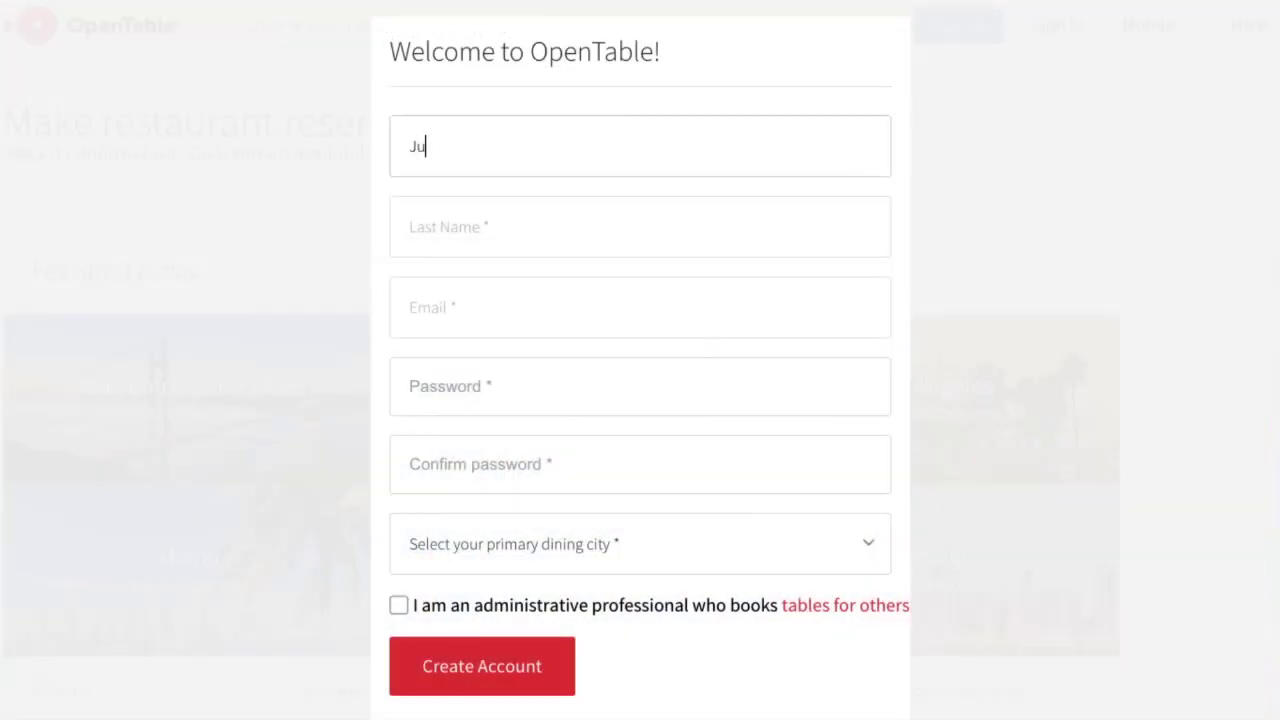
left_click(420, 227)
type("Fi")
type("llory")
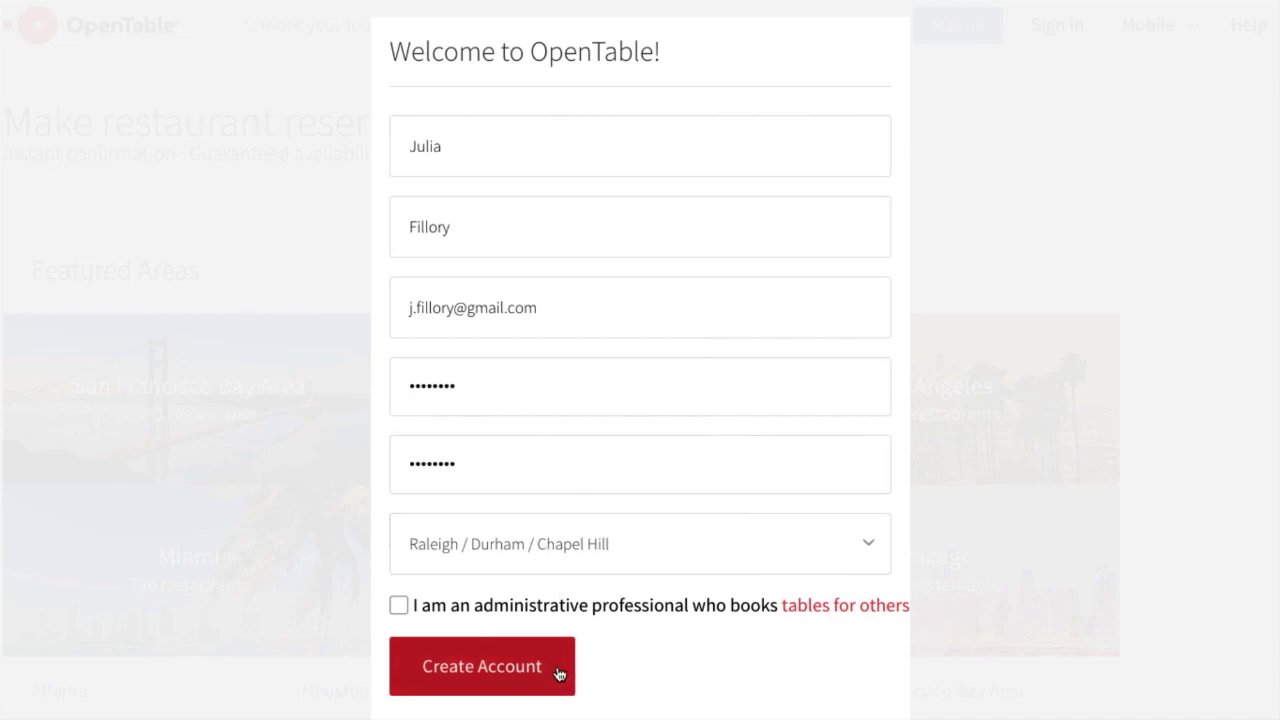
left_click(558, 674)
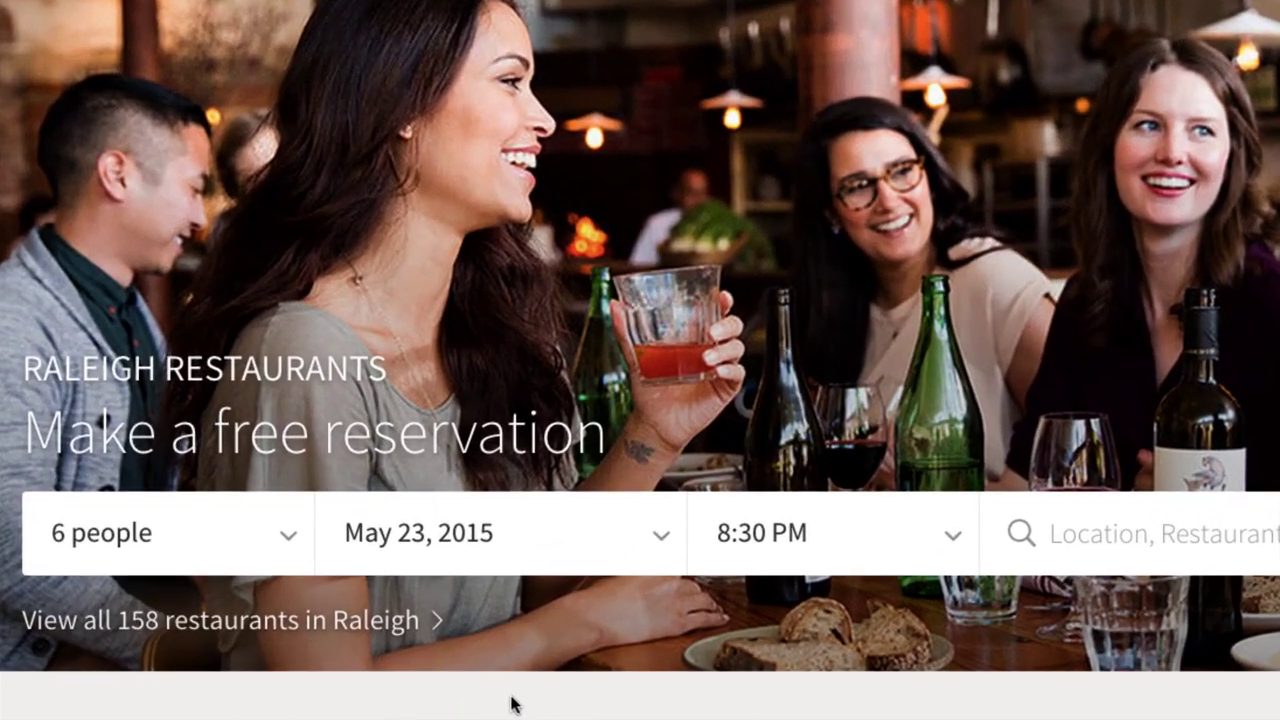
Find tables for 6 on May 23, 2015 at 8:30 PM and browse the 163 results.
left_click(375, 622)
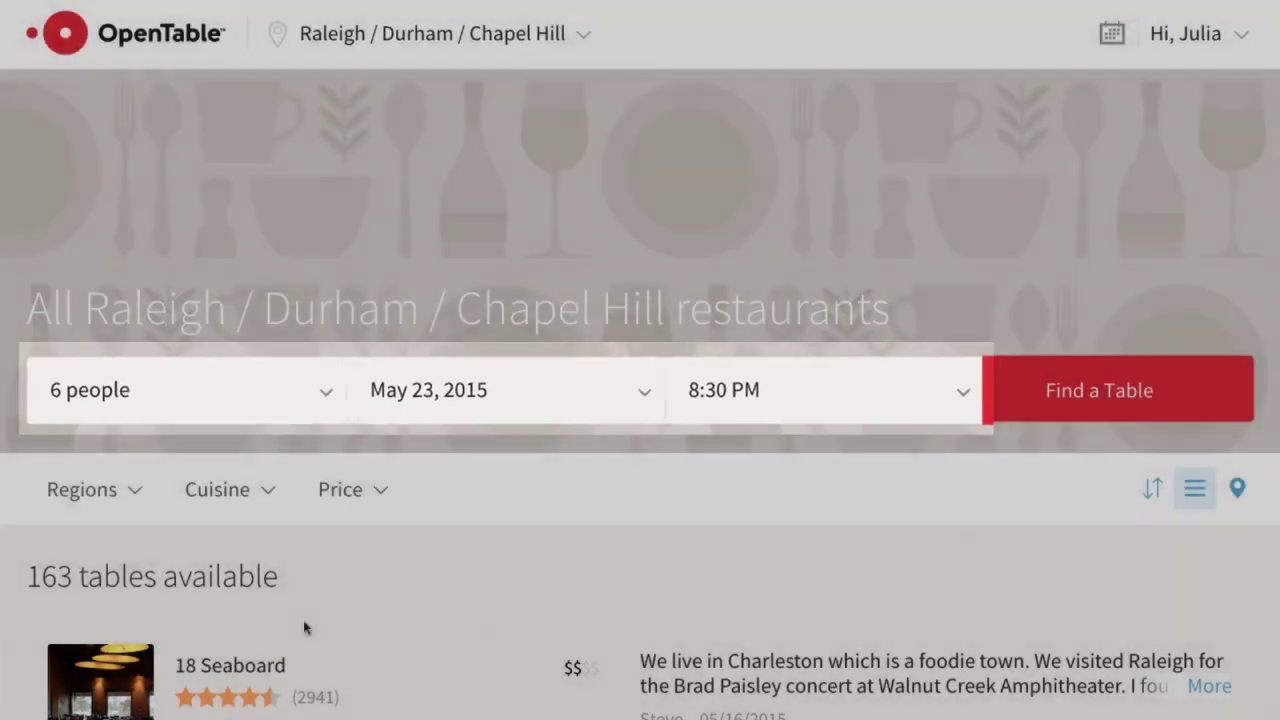
scroll(305, 628, "down", 1)
scroll(305, 628, "down", 3)
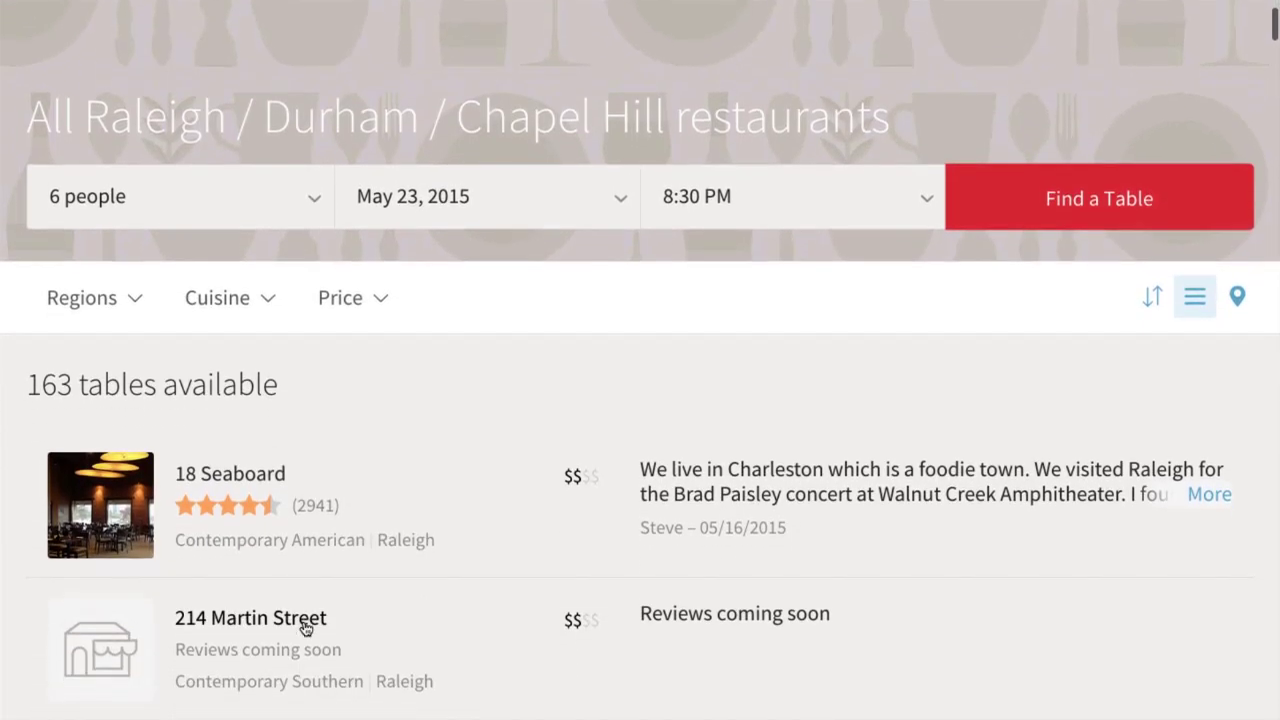
scroll(303, 620, "down", 1)
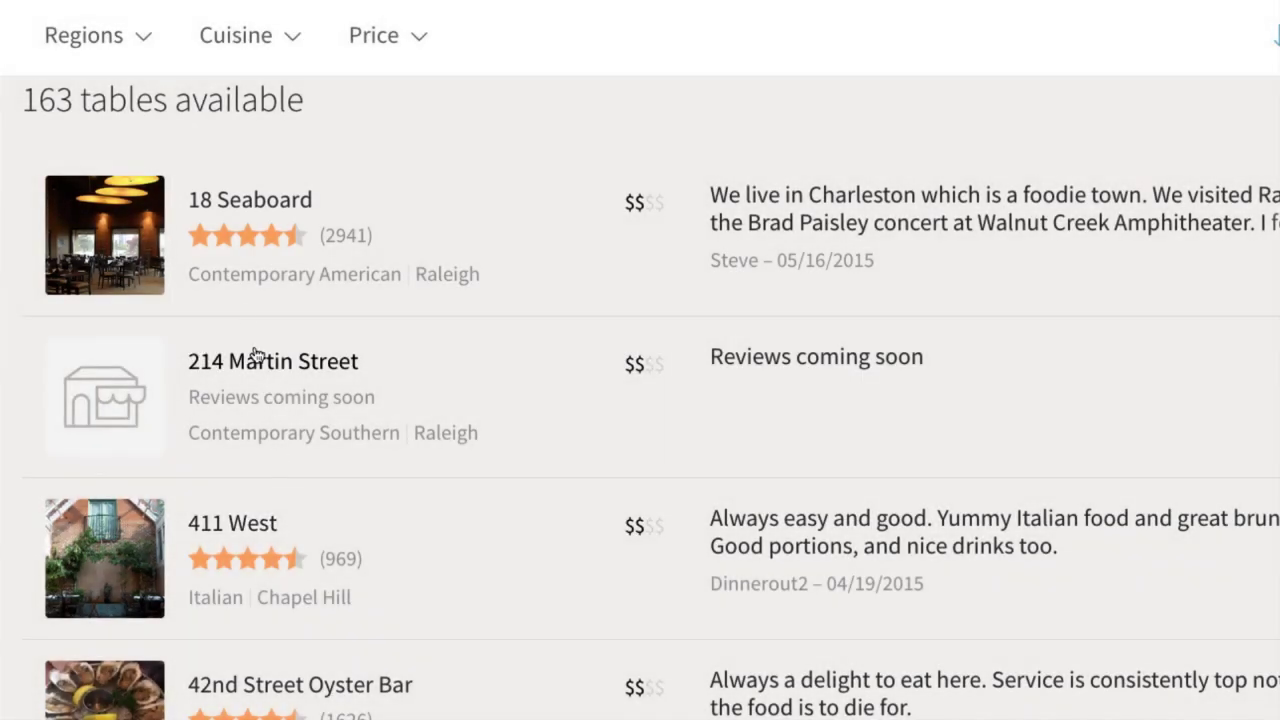
Filter the results to the Raleigh region and Asian cuisine.
left_click(136, 40)
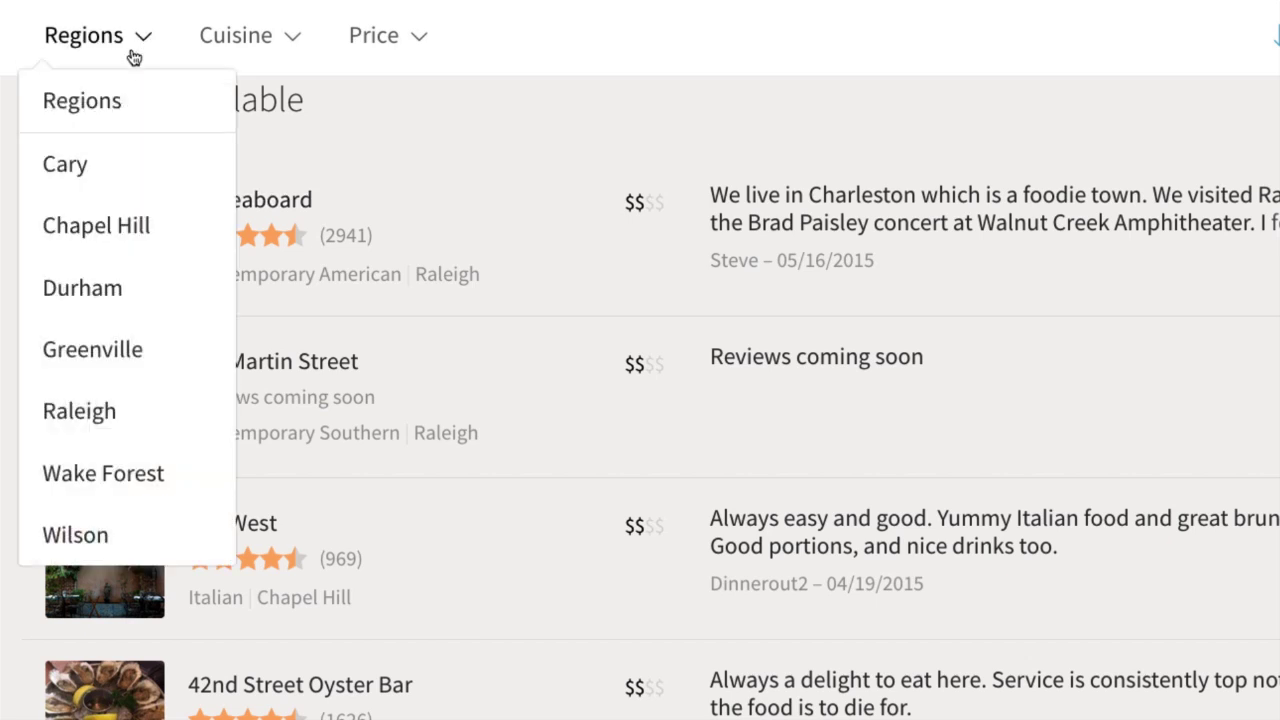
left_click(137, 411)
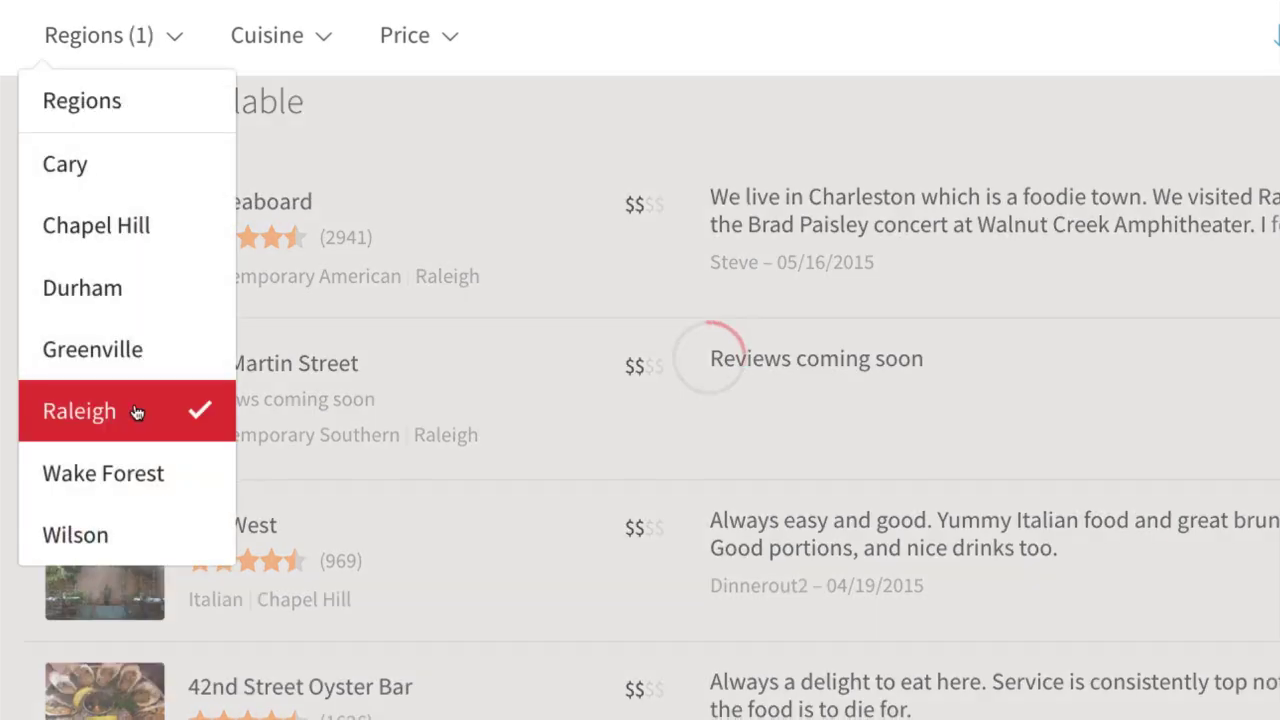
left_click(306, 50)
left_click(306, 230)
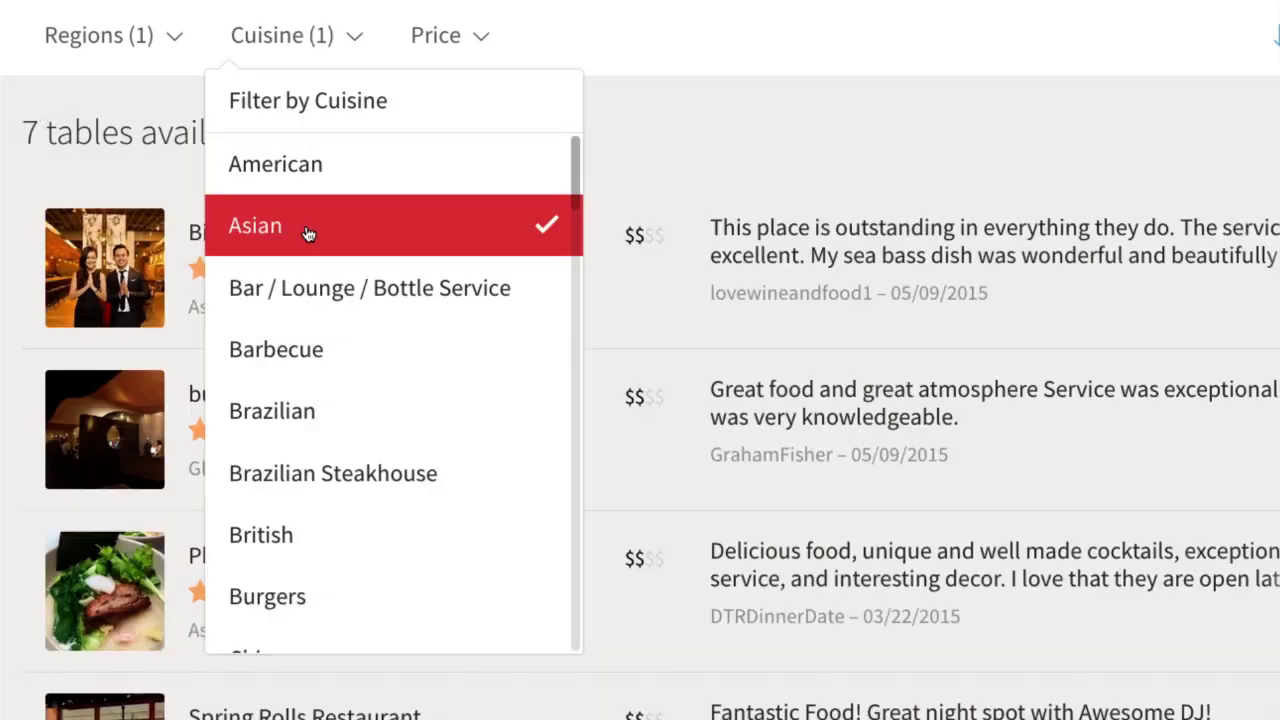
Limit the price to $30 and under and show the 7 remaining restaurants on a map.
left_click(428, 37)
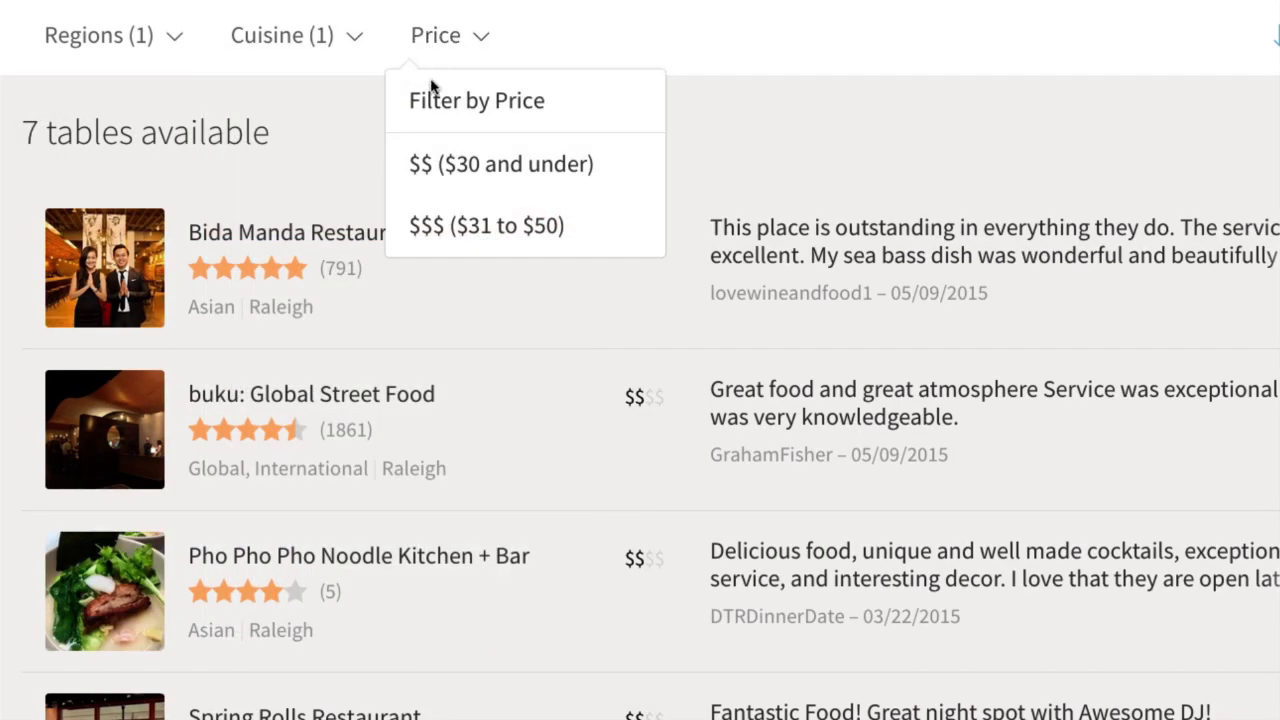
left_click(434, 167)
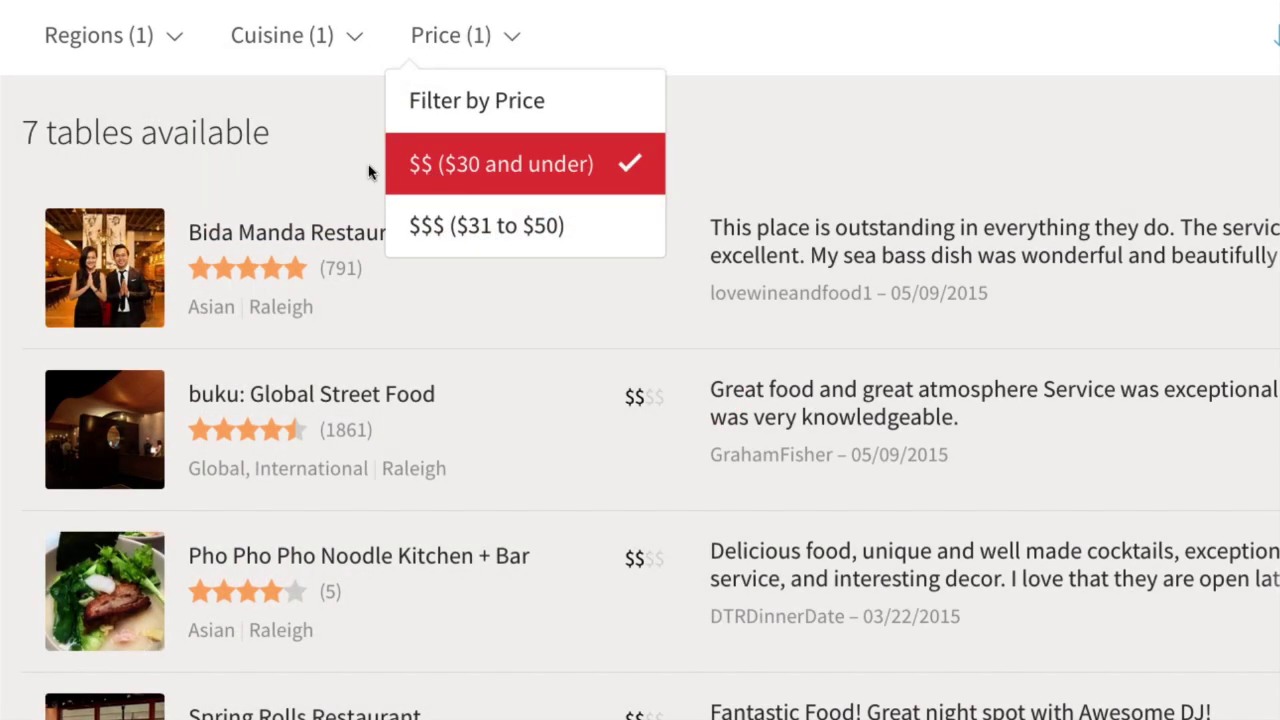
left_click(387, 172)
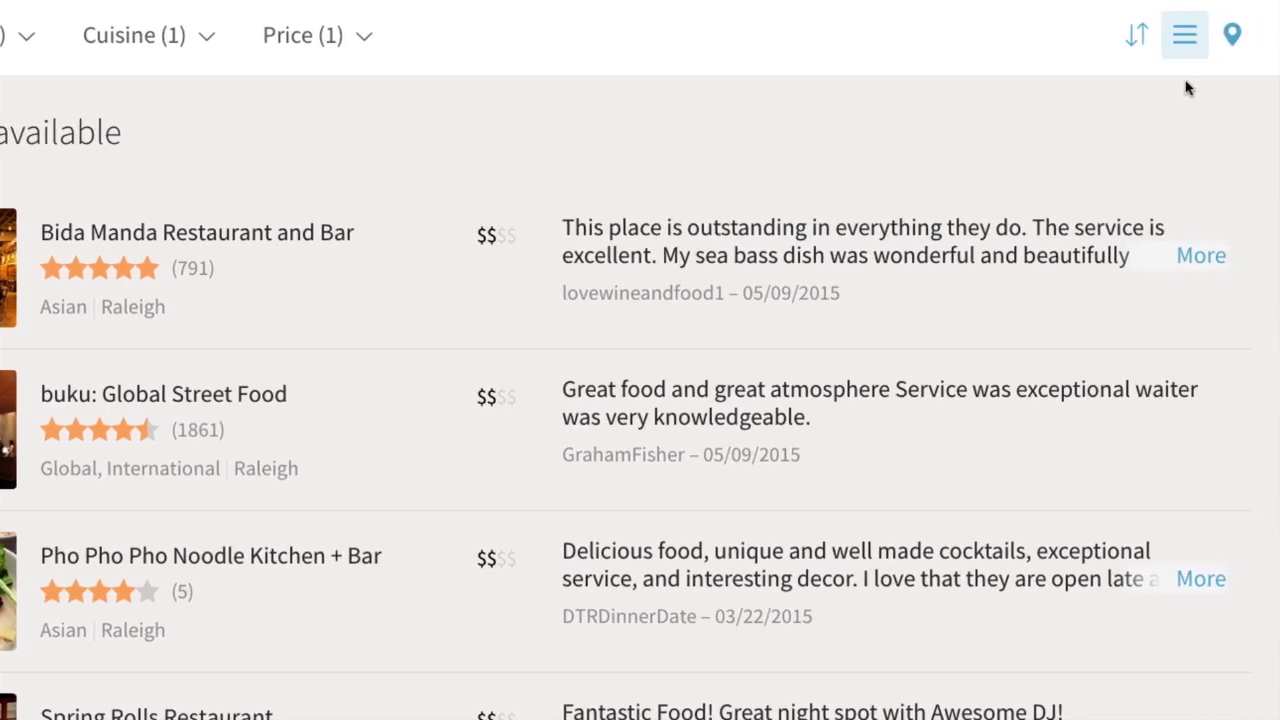
left_click(1231, 52)
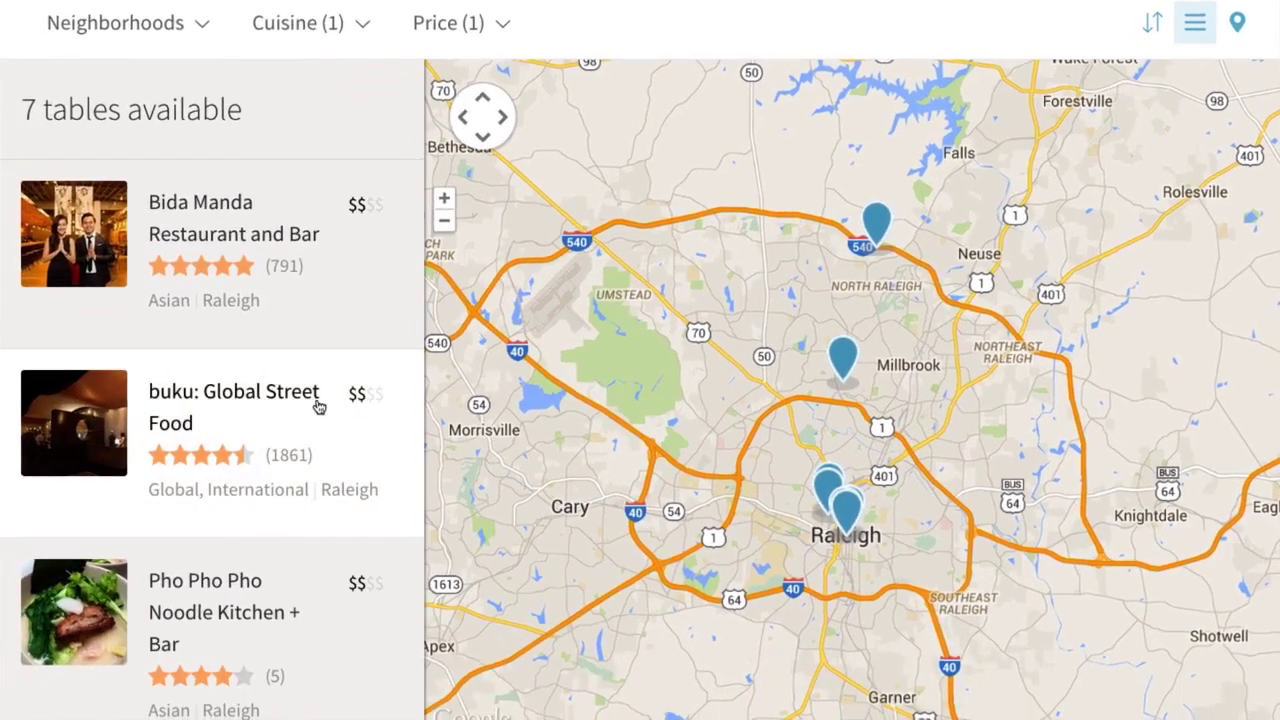
Open buku: Global Street Food's page and reveal its hours, transportation and other details.
left_click(312, 407)
scroll(312, 407, "down", 3)
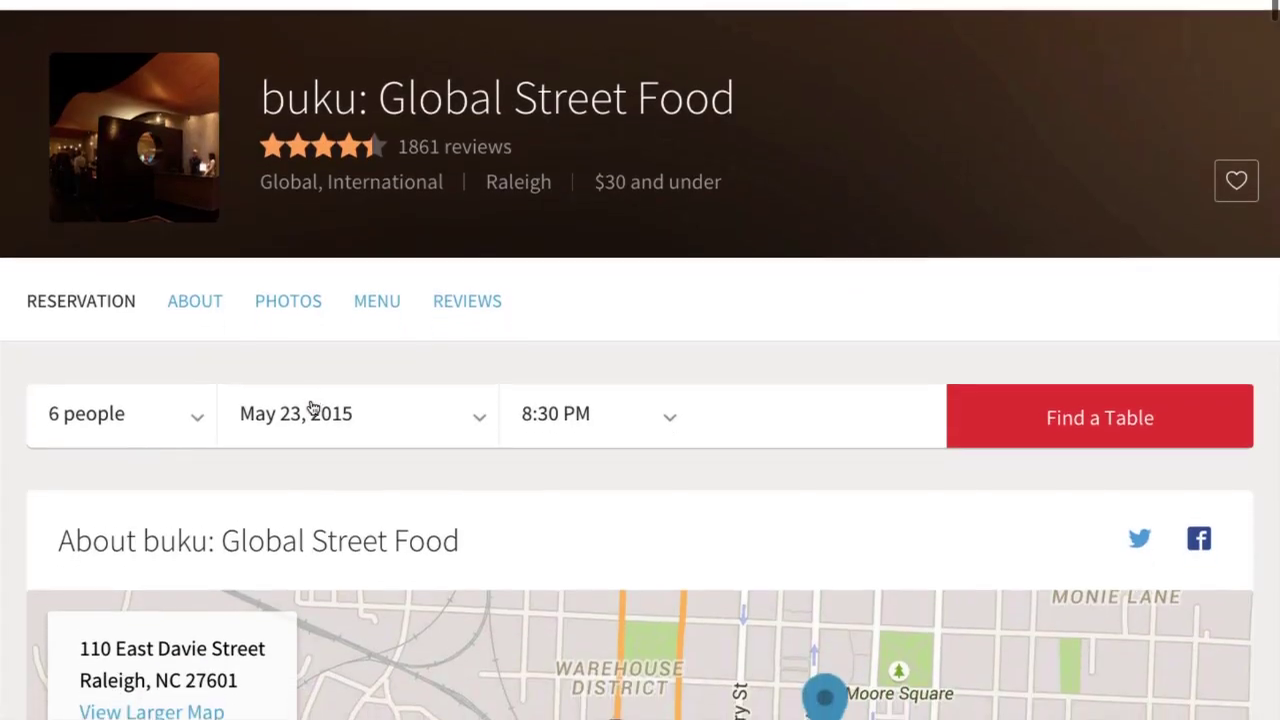
scroll(312, 407, "down", 5)
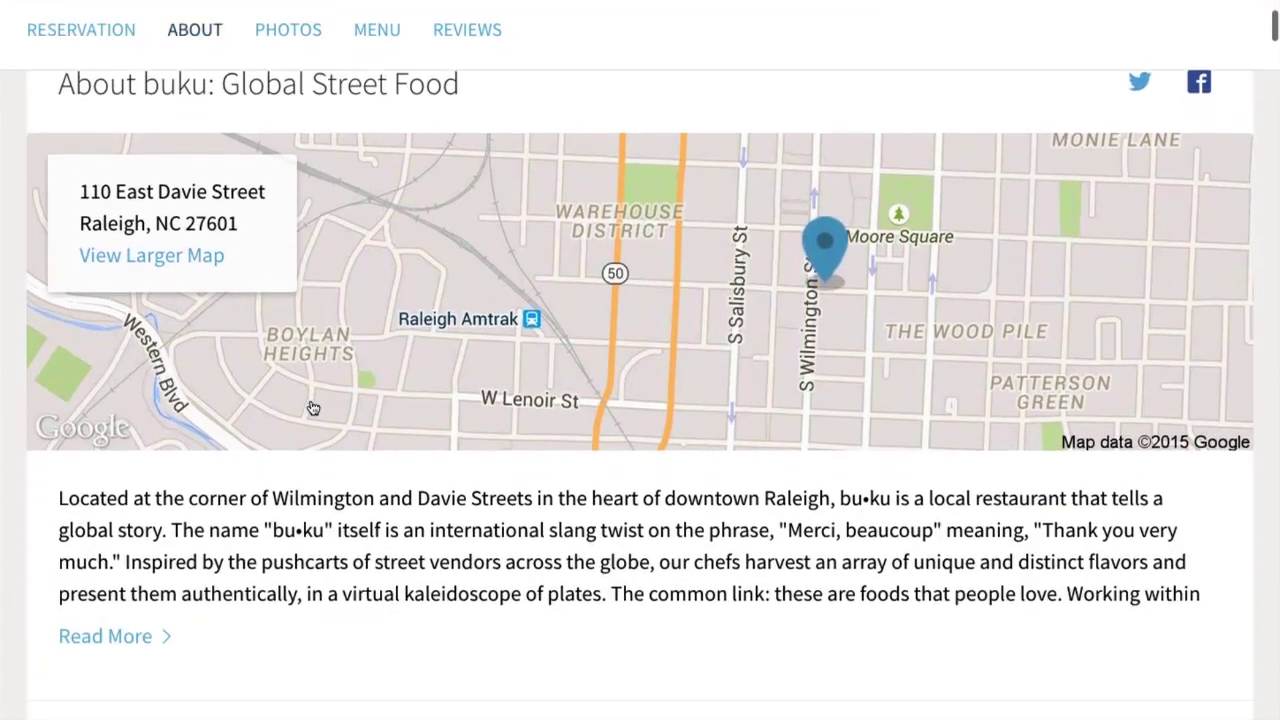
scroll(312, 407, "down", 1)
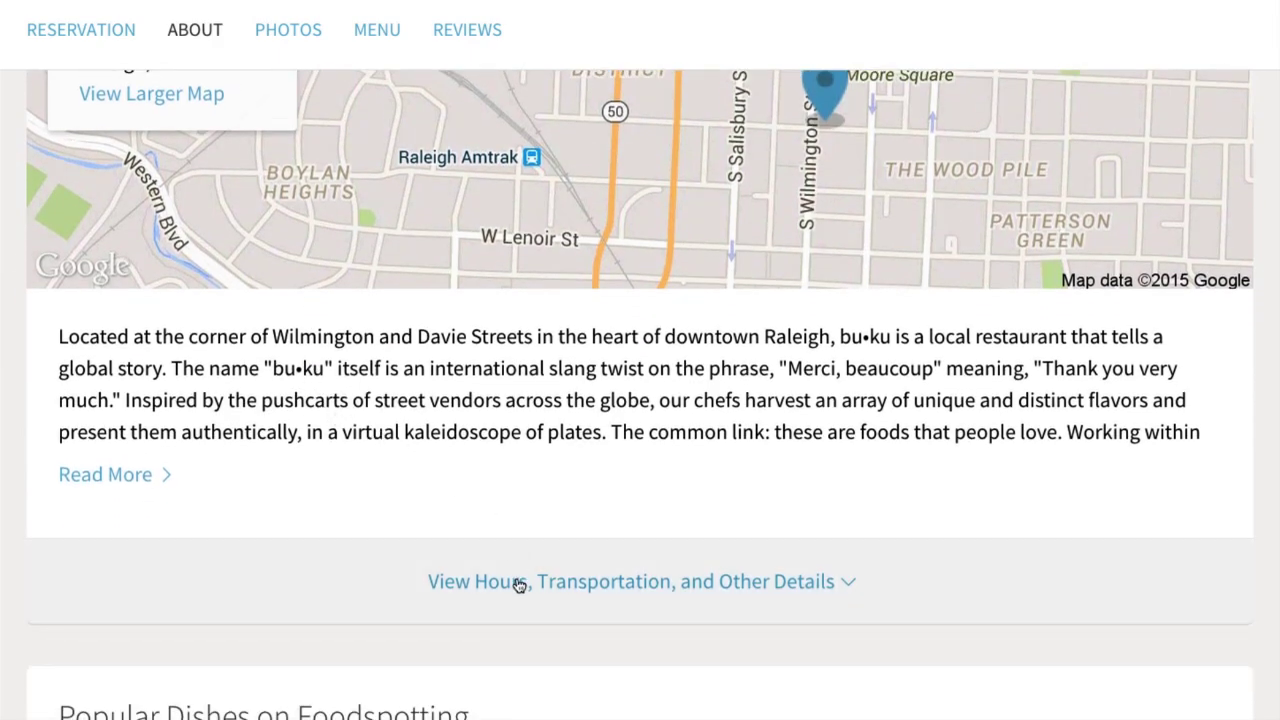
left_click(519, 582)
Expand and browse buku's menu section.
scroll(518, 586, "down", 3)
scroll(517, 585, "down", 1)
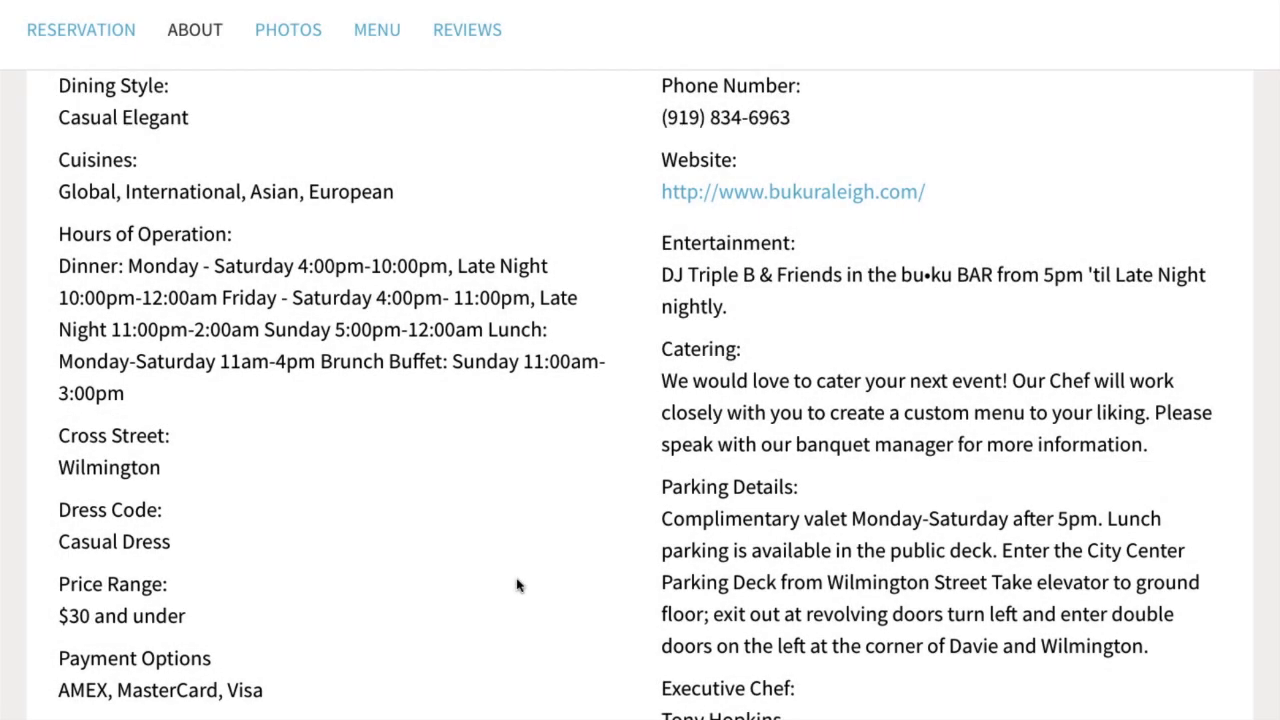
scroll(517, 585, "down", 1)
scroll(517, 585, "down", 10)
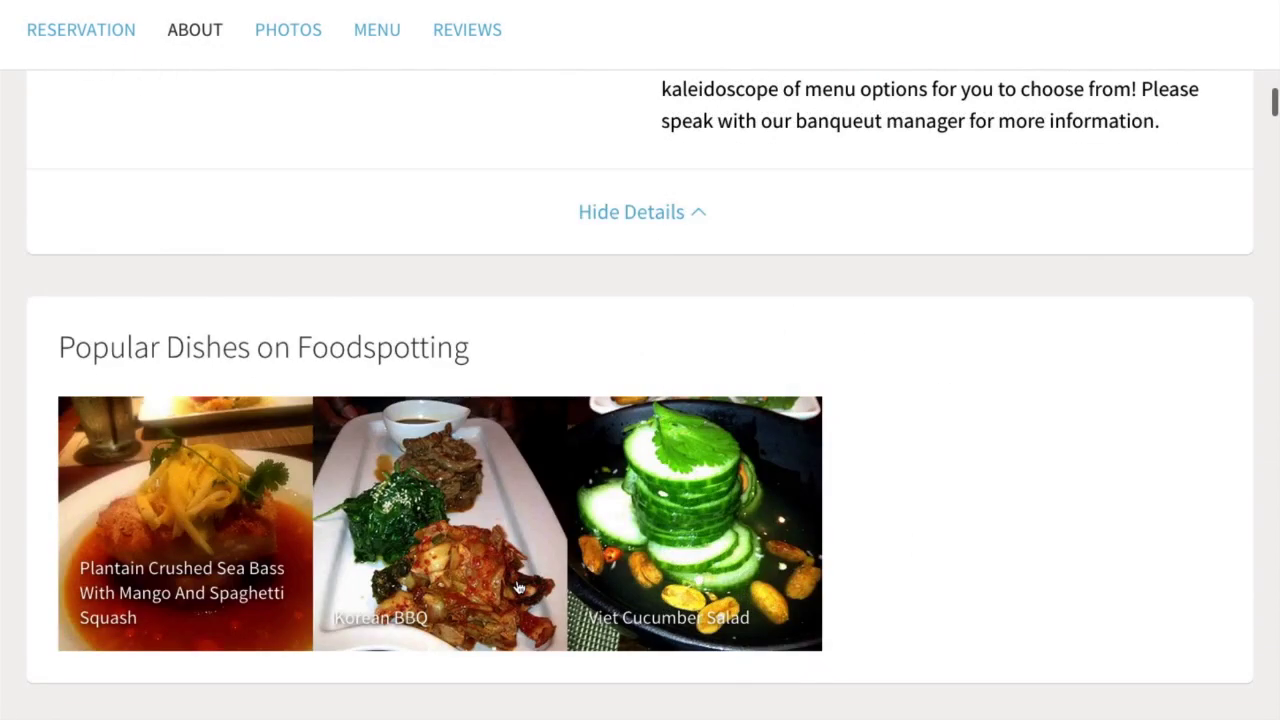
scroll(1177, 400, "down", 4)
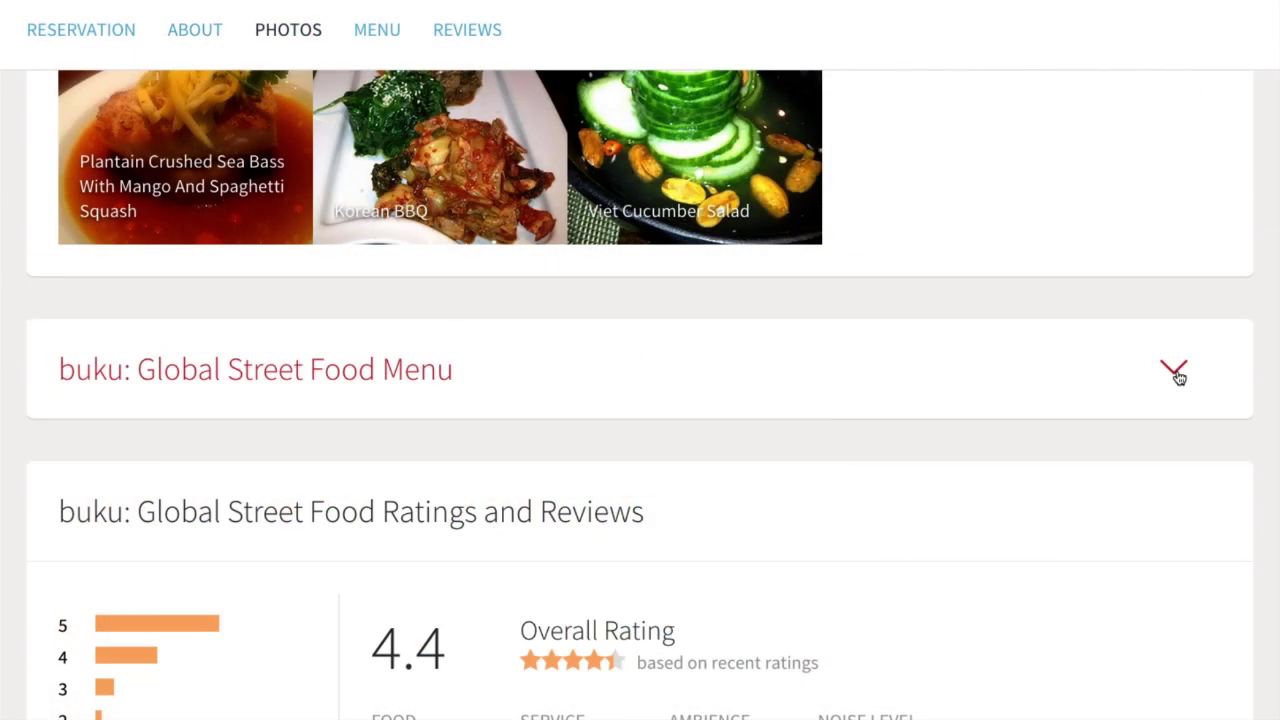
left_click(1172, 371)
scroll(1179, 377, "down", 1)
scroll(1179, 377, "down", 15)
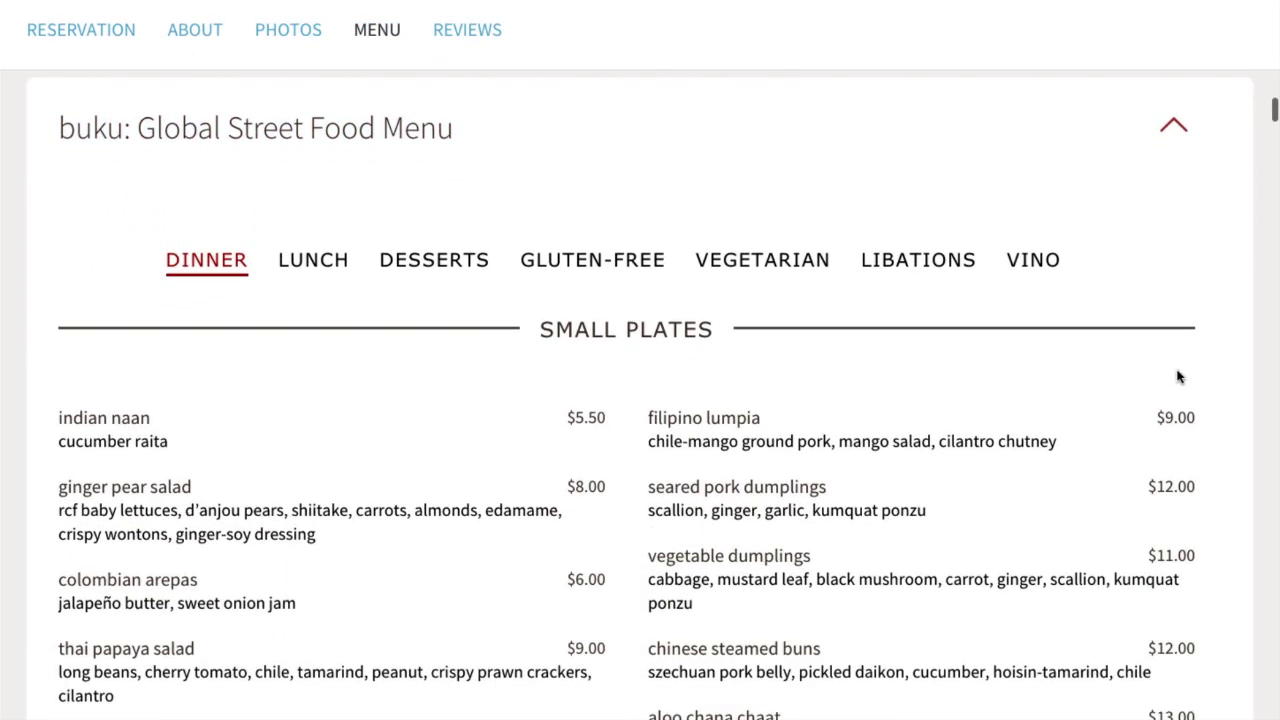
scroll(1178, 376, "down", 5)
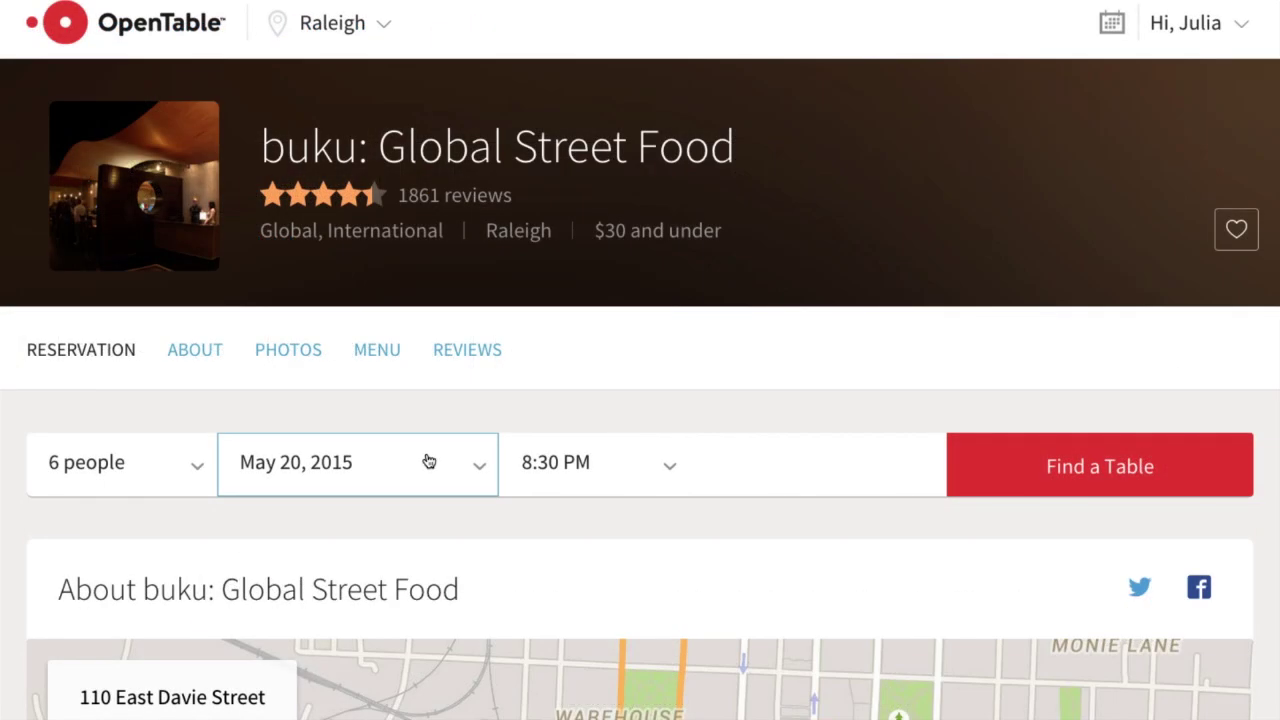
Change the date to May 23, 2015 and take the 8:30 PM slot for 6 people.
left_click(429, 461)
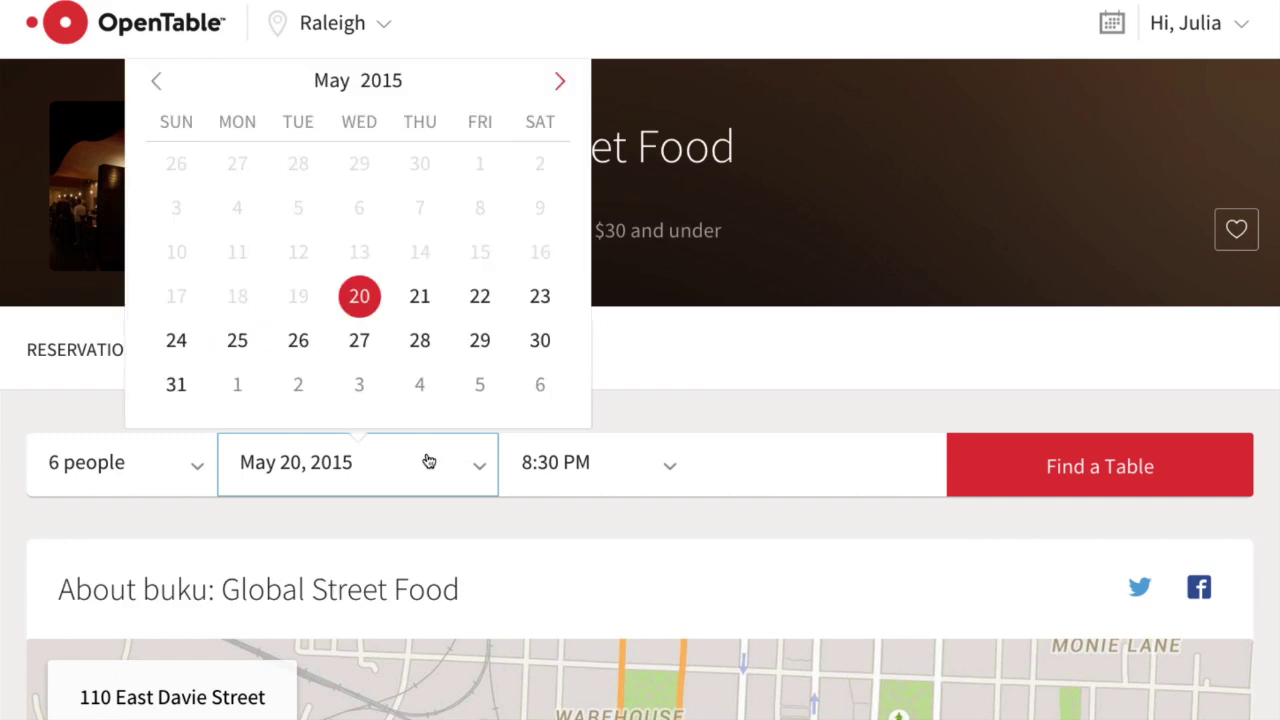
left_click(538, 296)
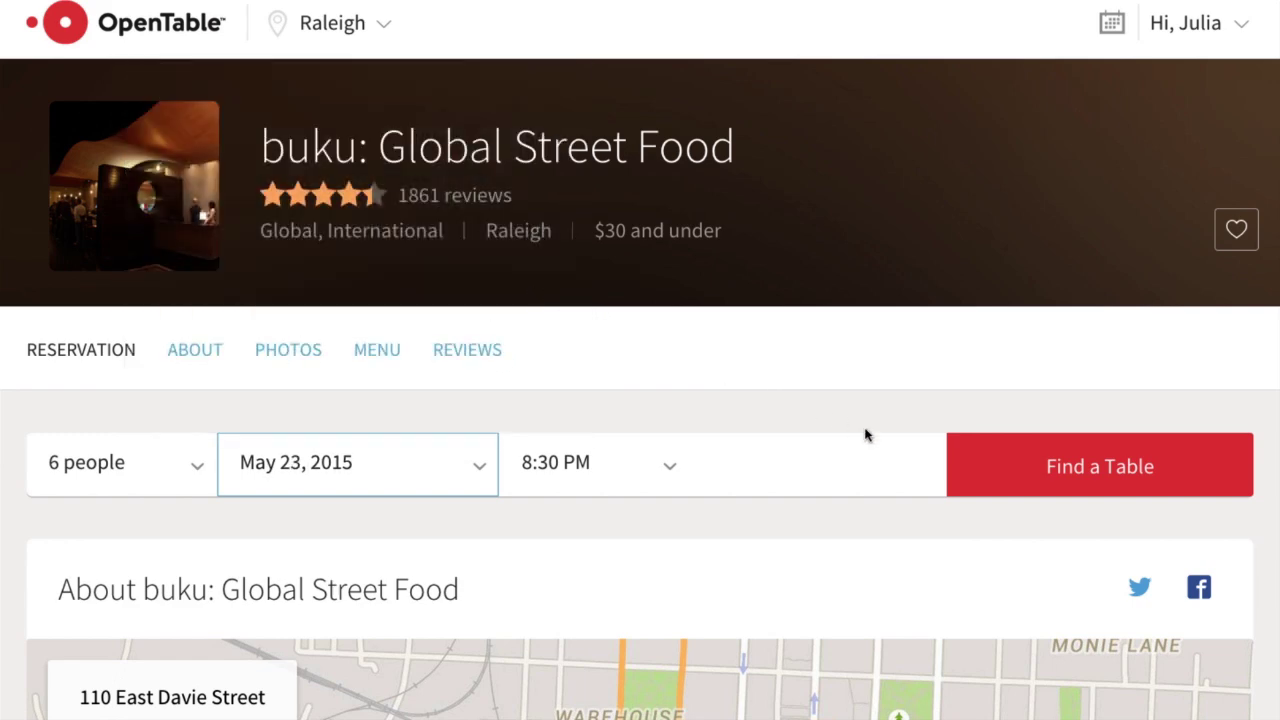
left_click(982, 467)
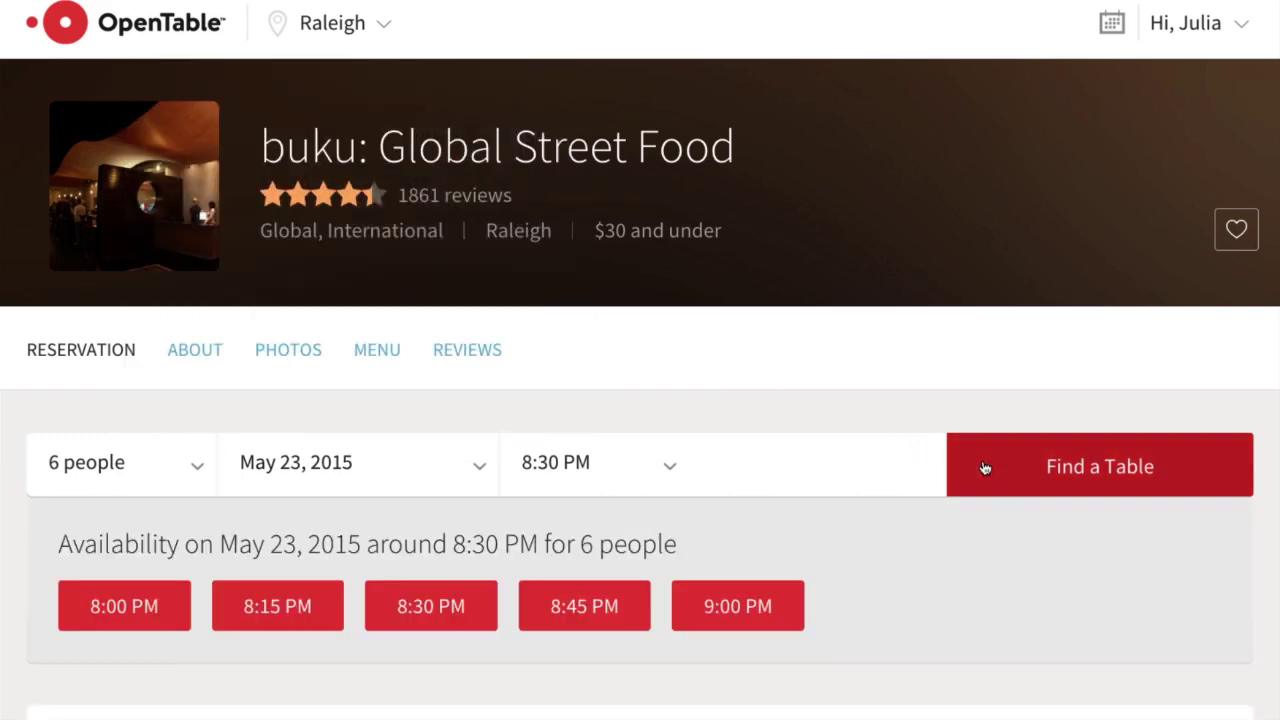
left_click(475, 606)
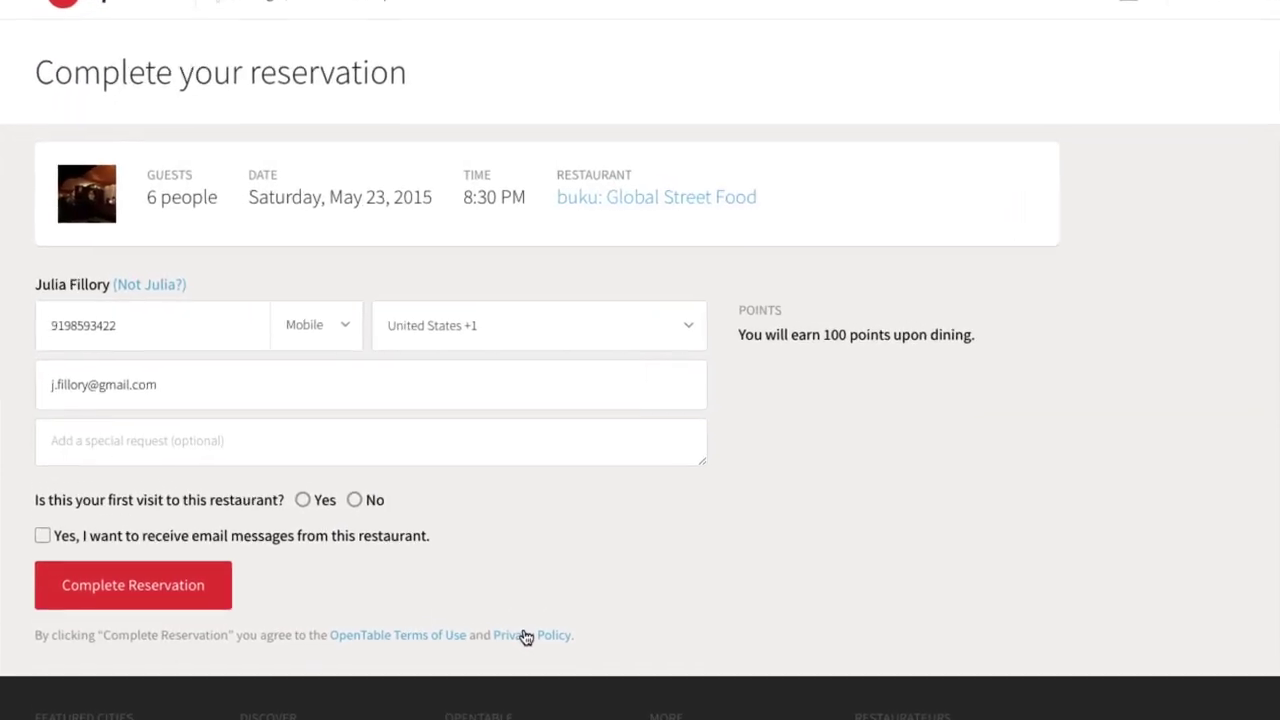
Add the special request 'Booth Preferred, please!' and complete the reservation.
left_click(505, 478)
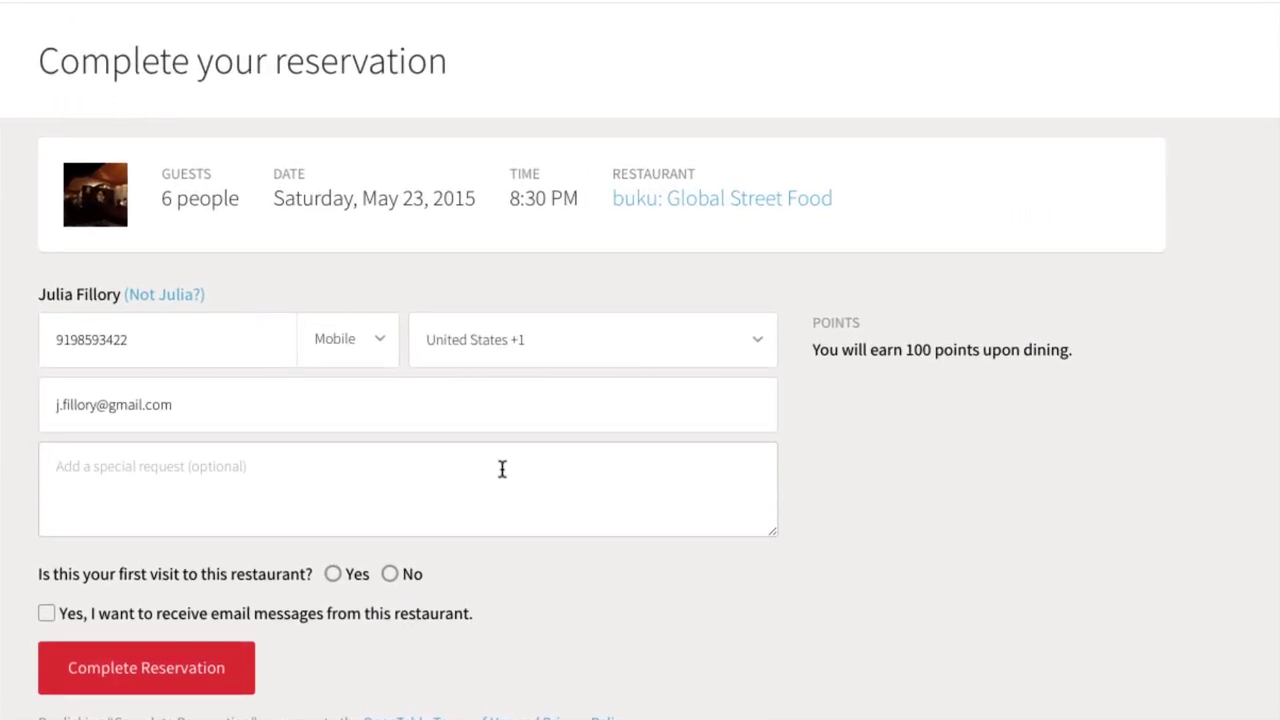
type("Booth Preferred, please!")
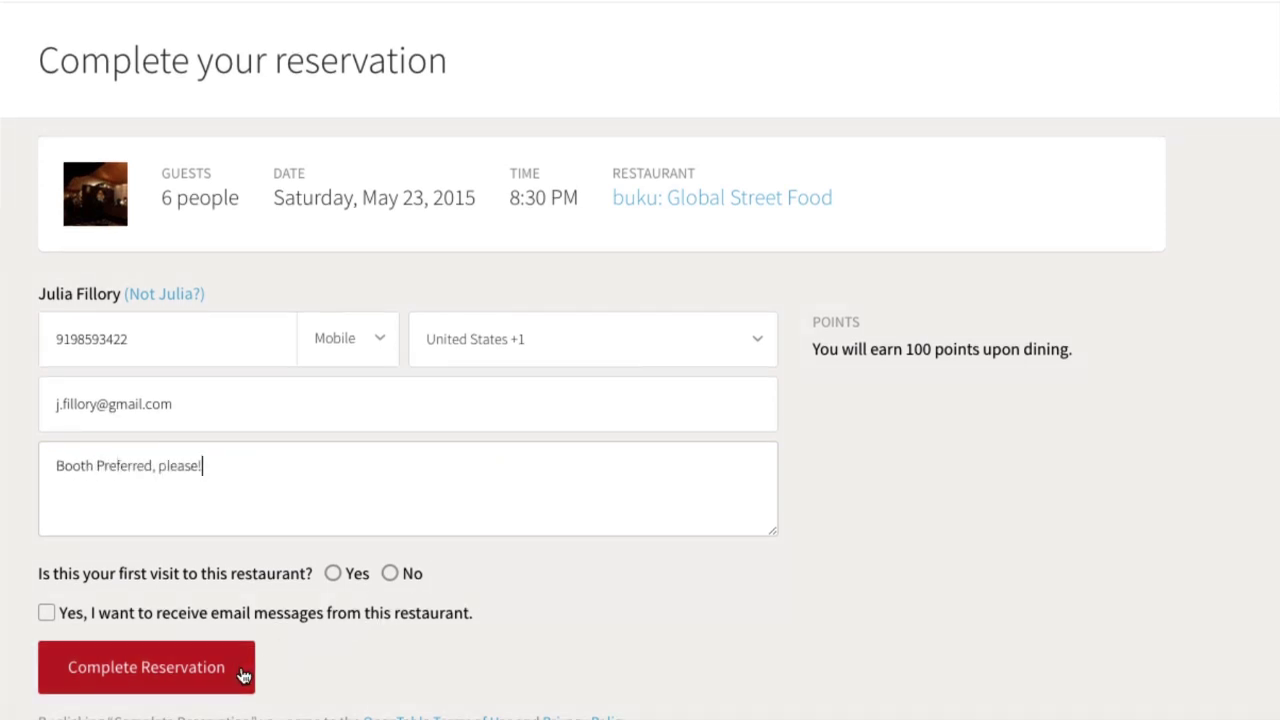
left_click(243, 676)
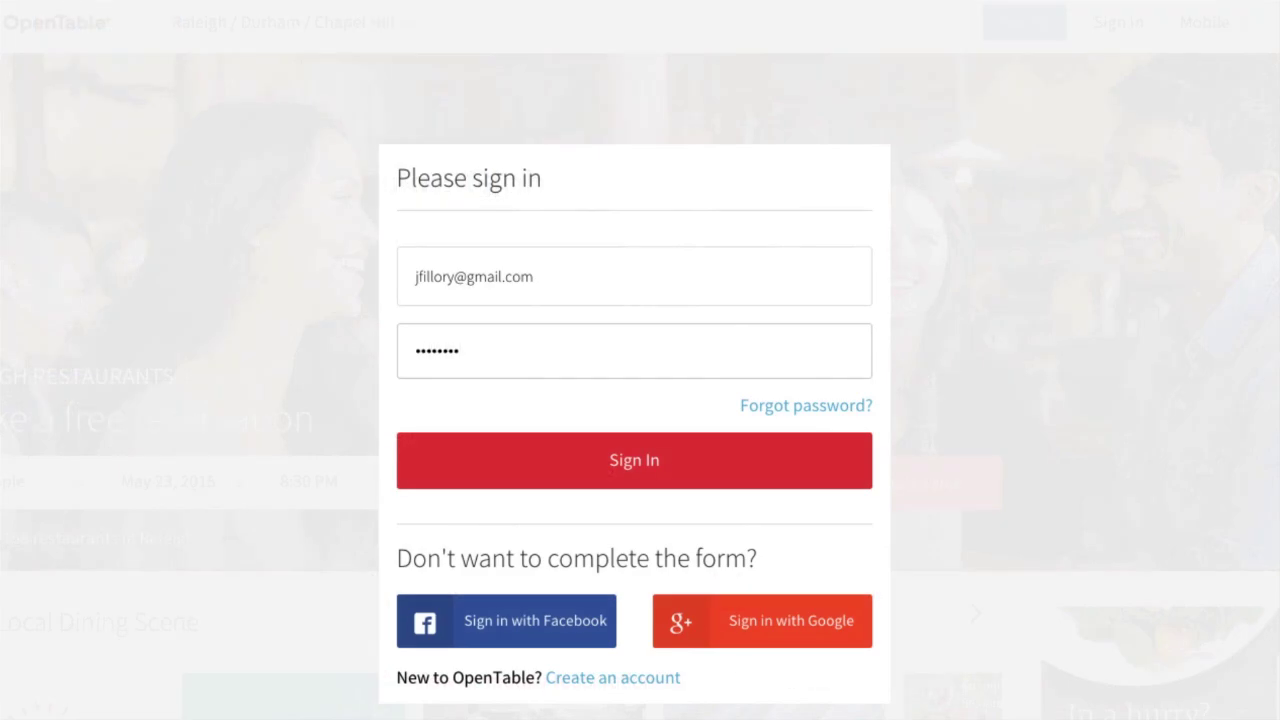
Sign in and go to My Profile to view the upcoming buku reservation.
left_click(857, 460)
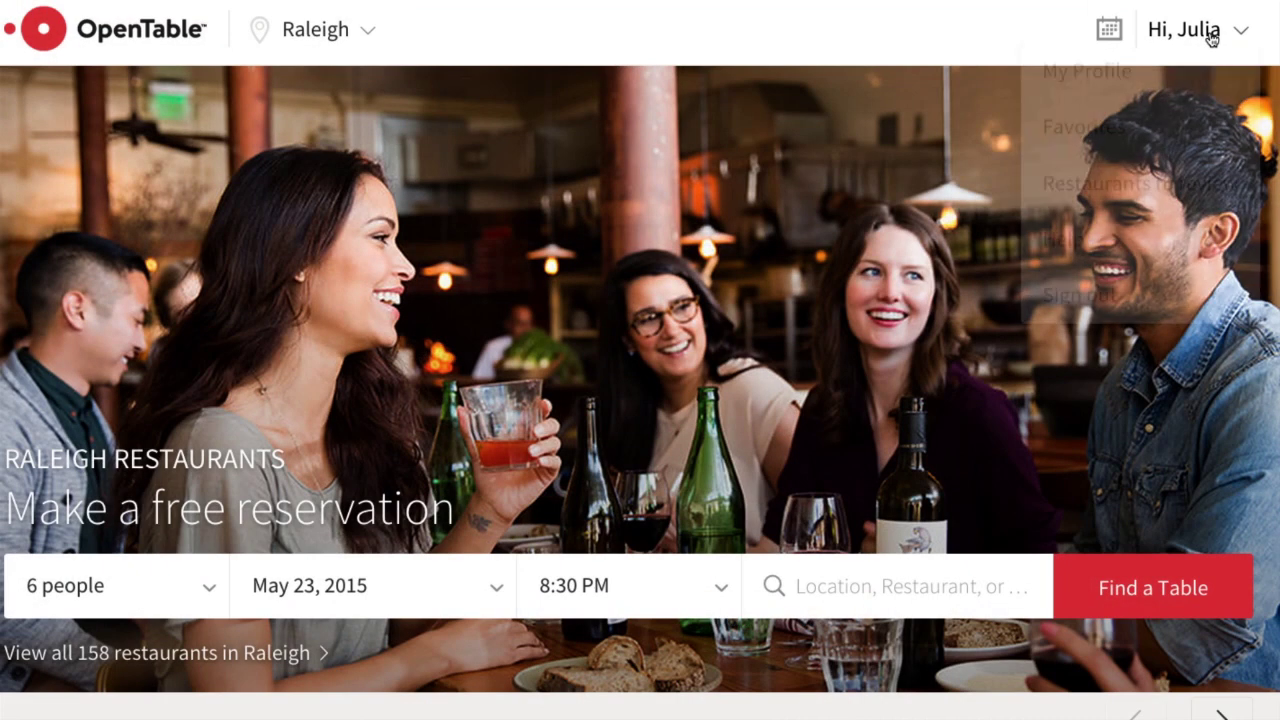
left_click(1212, 37)
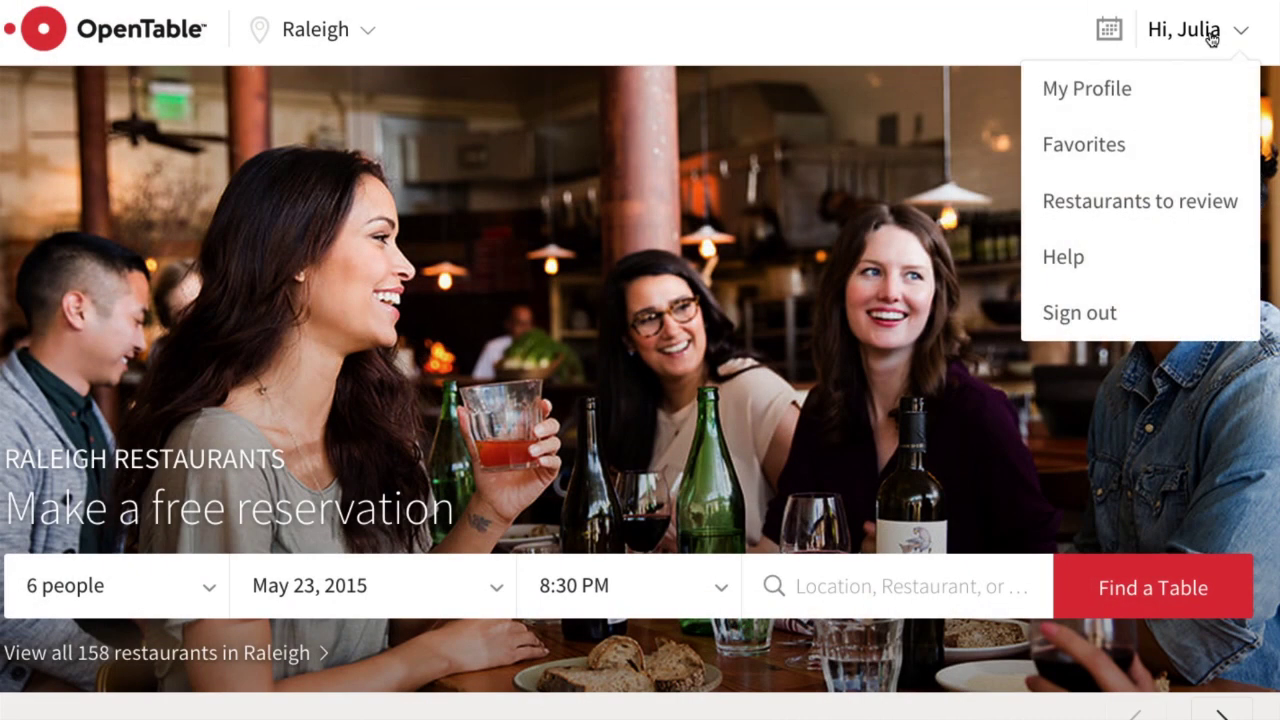
left_click(1212, 93)
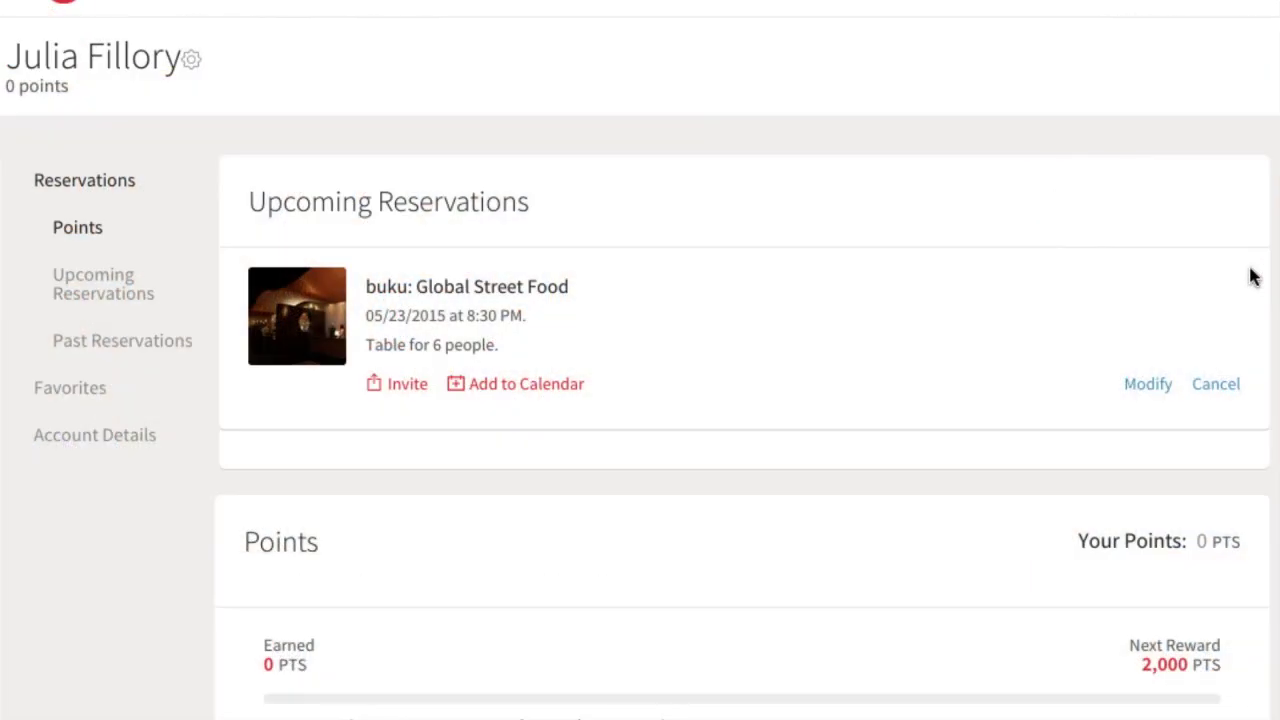